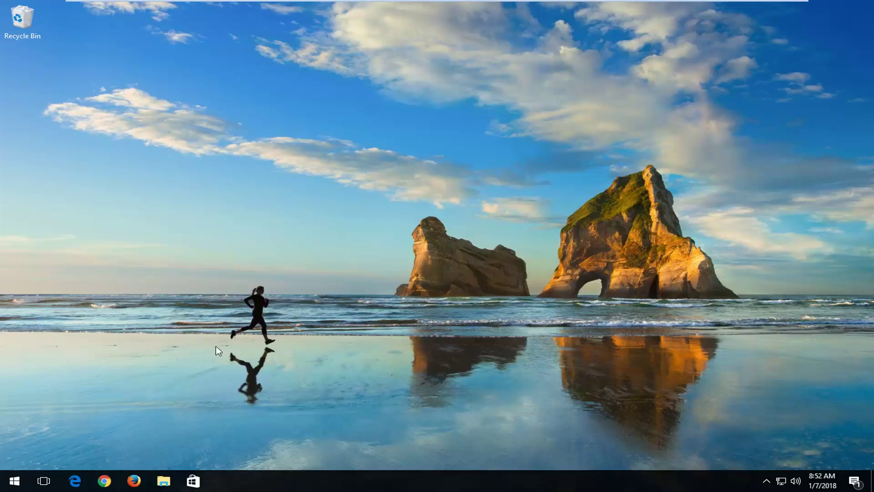
Search the Start menu for 'task scheduler' and launch the Task Scheduler best match
{"action": "left_click", "coordinate": [15, 482]}
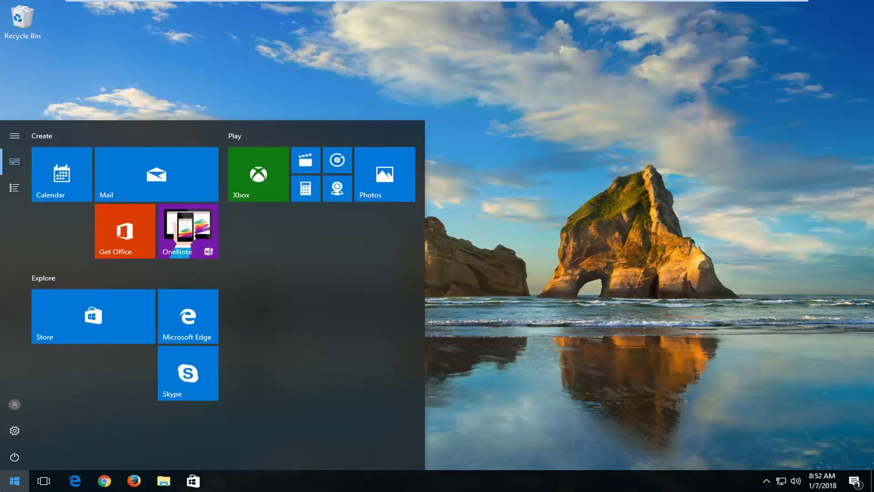
{"action": "type", "text": "task sc"}
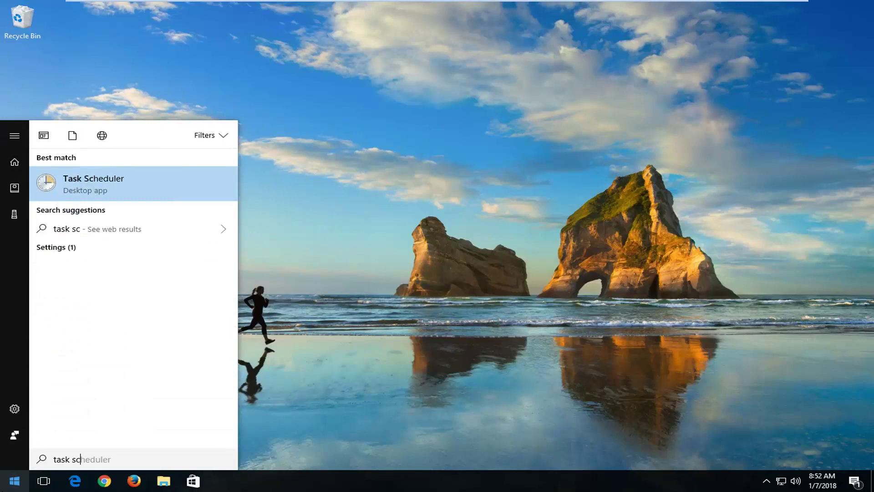
{"action": "type", "text": "heduler"}
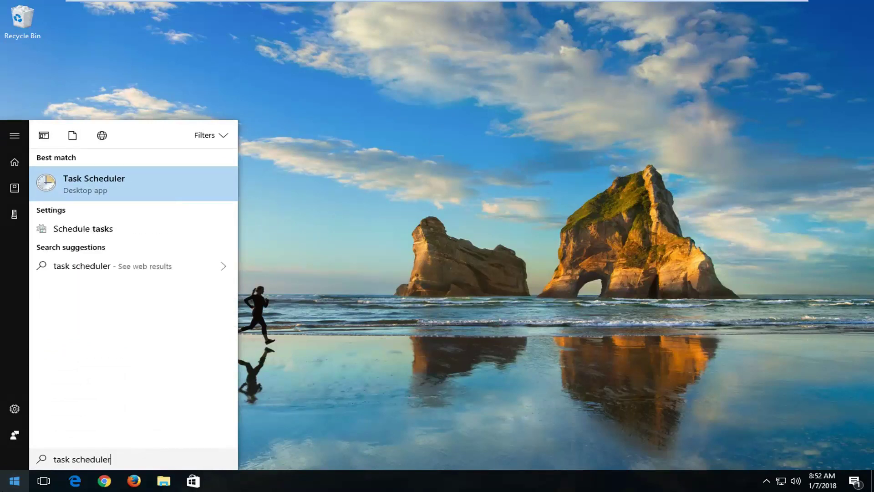
{"action": "left_click", "coordinate": [90, 193]}
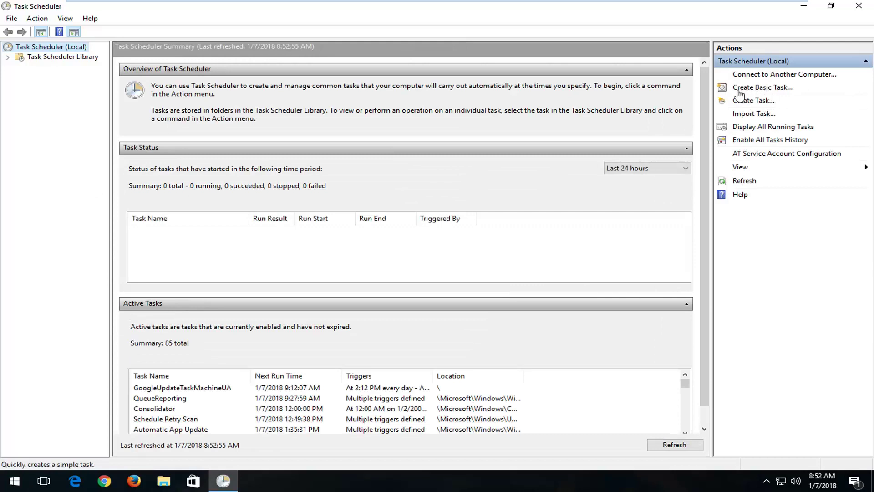
Create a basic task named 'Automatic Shutdown' with the description 'Shutdown at 12:00pm'
{"action": "left_click", "coordinate": [755, 88]}
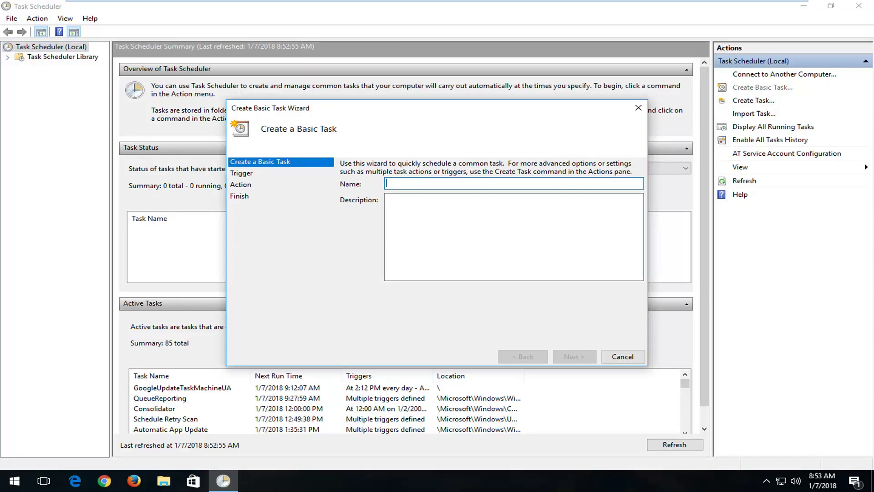
{"action": "type", "text": "Automatic Shutdown"}
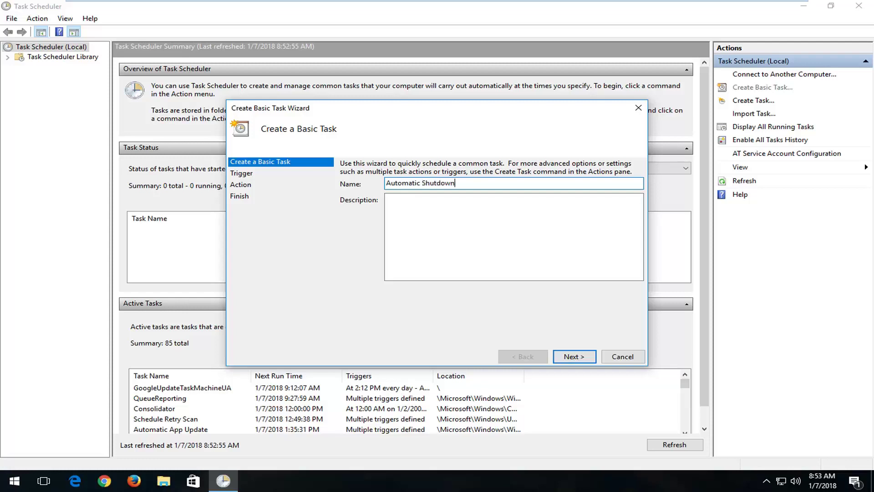
{"action": "key", "text": "Tab"}
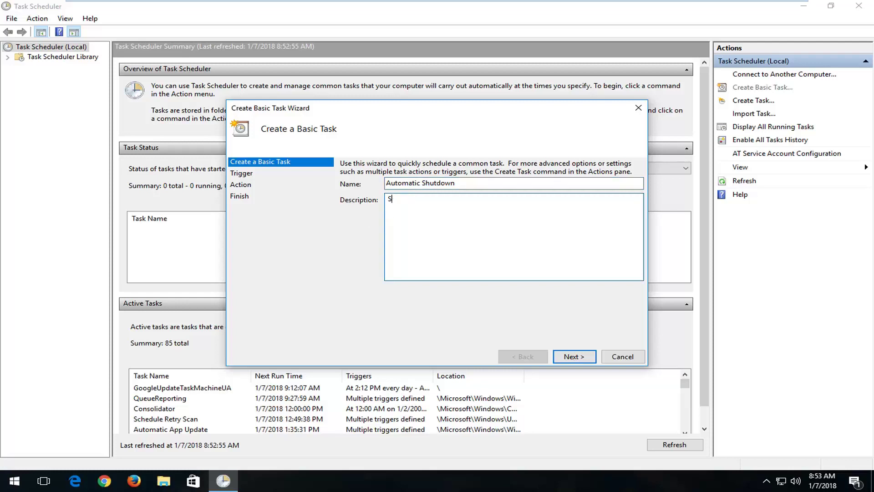
{"action": "type", "text": "Shutdown at 12:00pm"}
Choose a One time trigger for the task
{"action": "left_click", "coordinate": [570, 360]}
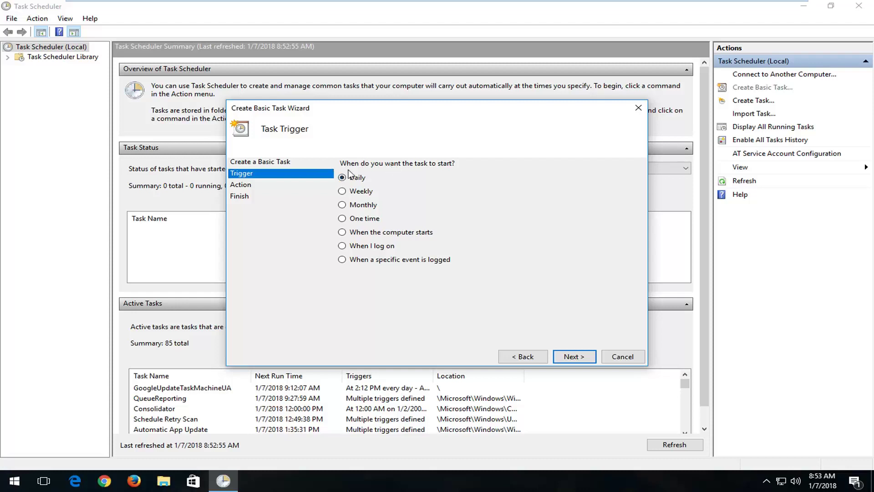
{"action": "left_click", "coordinate": [343, 220]}
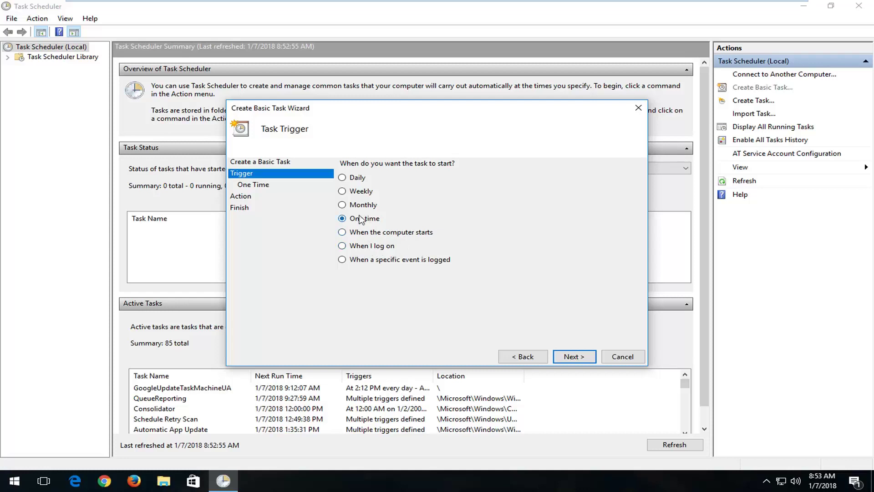
{"action": "left_click", "coordinate": [574, 356]}
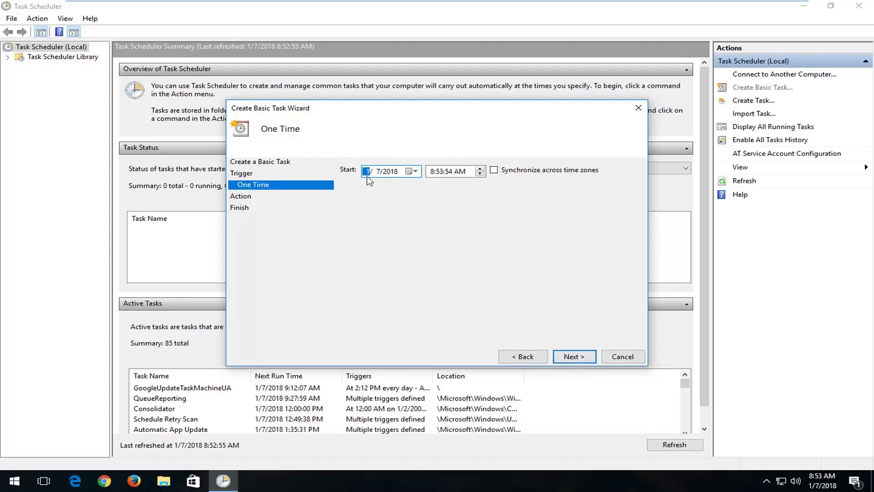
Set the one-time start to 1/7/2018 at 12:00:00 PM
{"action": "left_click", "coordinate": [433, 172]}
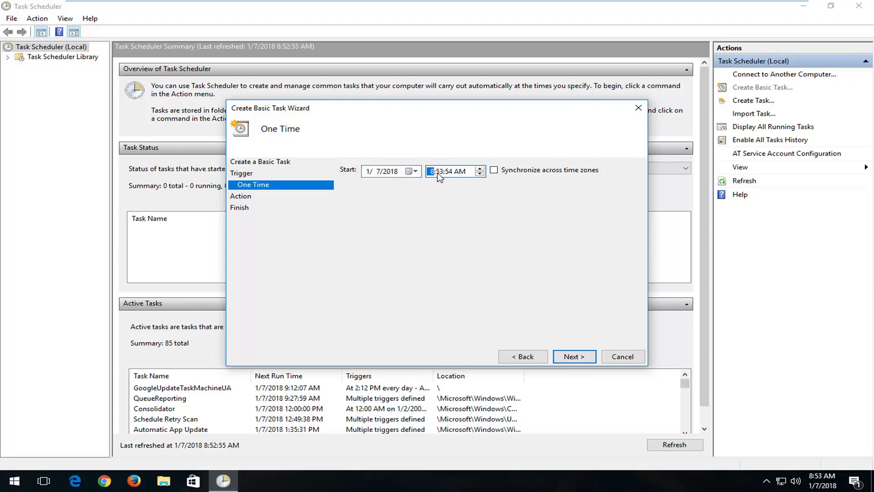
{"action": "key", "text": "Up"}
{"action": "key", "text": "Up"}
{"action": "key", "text": "Up"}
{"action": "key", "text": "Up"}
{"action": "key", "text": "Right"}
{"action": "left_click", "coordinate": [447, 176]}
{"action": "type", "text": "00"}
{"action": "left_click", "coordinate": [430, 175]}
{"action": "left_click", "coordinate": [440, 175]}
{"action": "key", "text": "shift+Tab"}
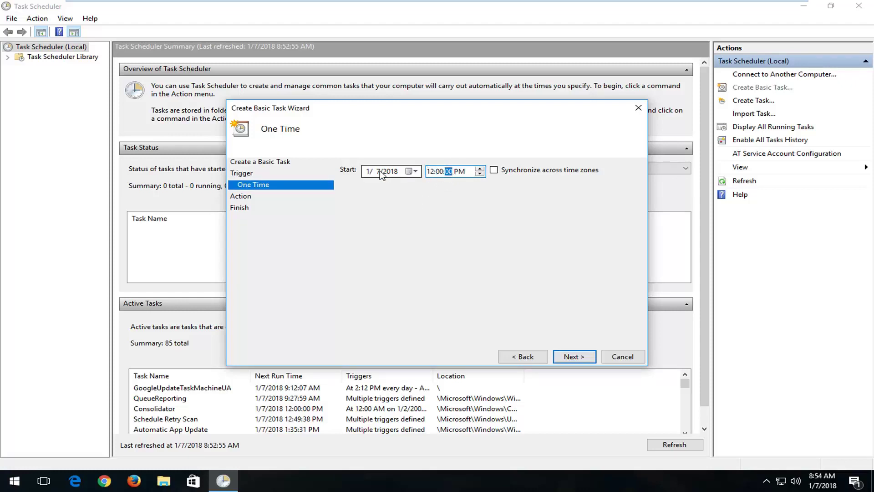
{"action": "left_click", "coordinate": [431, 176]}
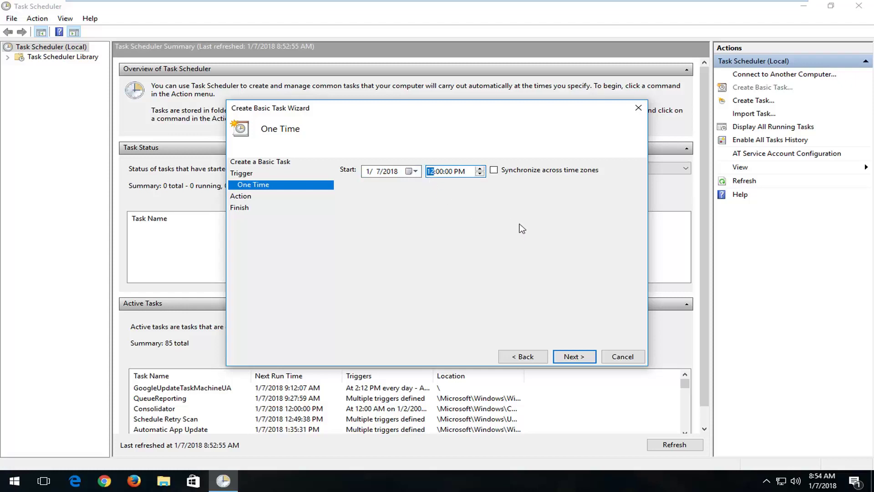
Keep Start a program as the action and browse the System32 folder for the program
{"action": "left_click", "coordinate": [564, 358]}
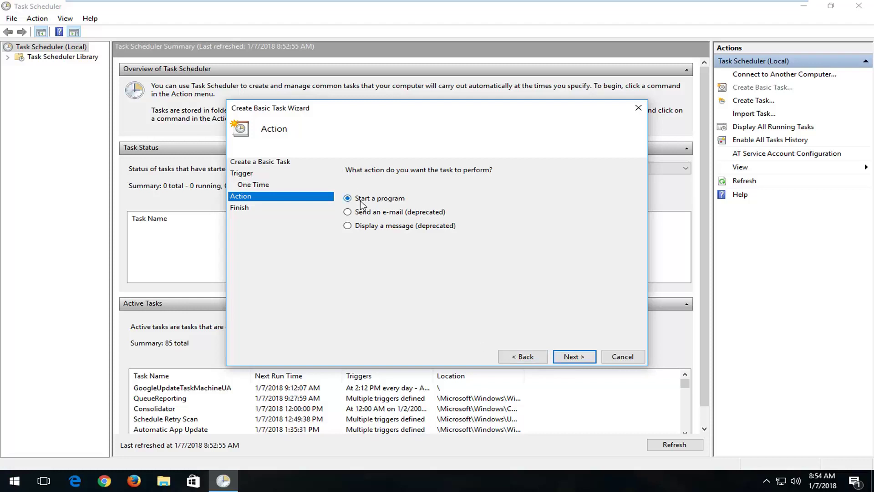
{"action": "left_click", "coordinate": [573, 359]}
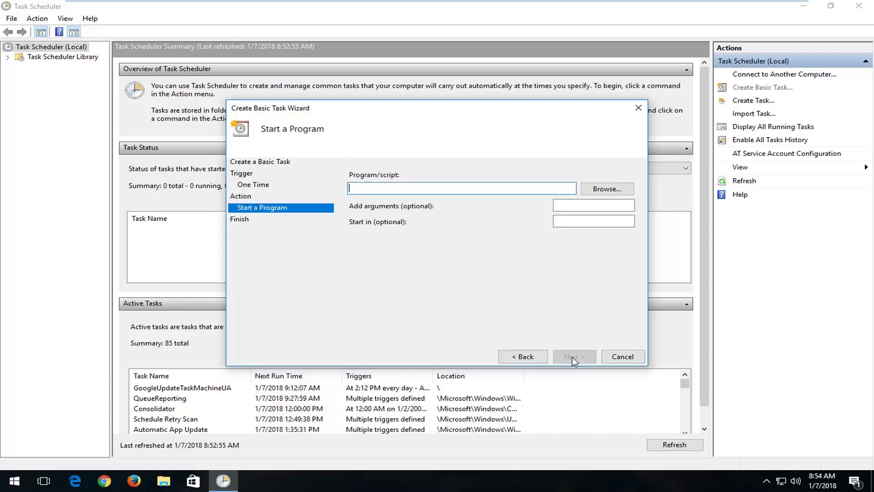
{"action": "left_click", "coordinate": [601, 193]}
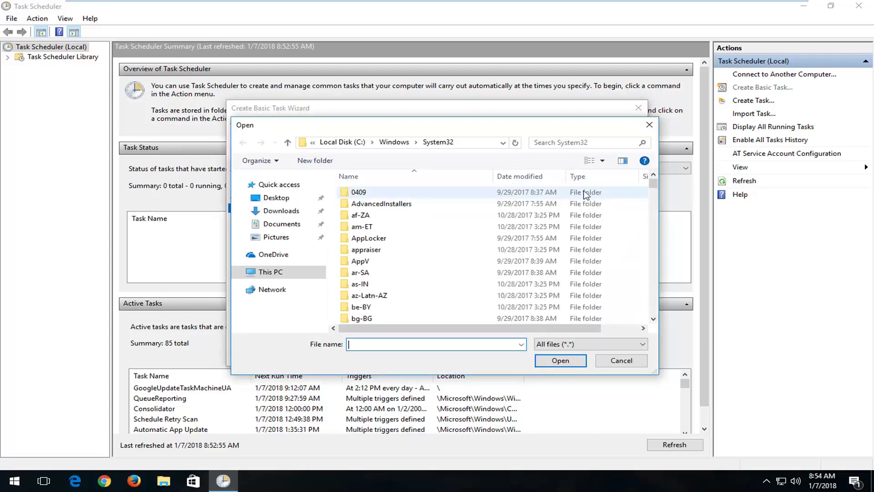
{"action": "left_click", "coordinate": [364, 226]}
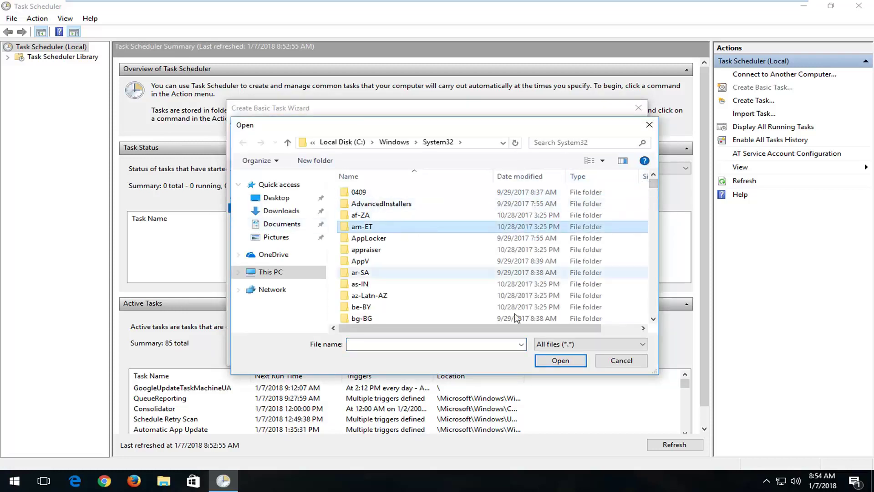
Select C:\Windows\System32\shutdown.exe as the program to run
{"action": "key", "text": "s"}
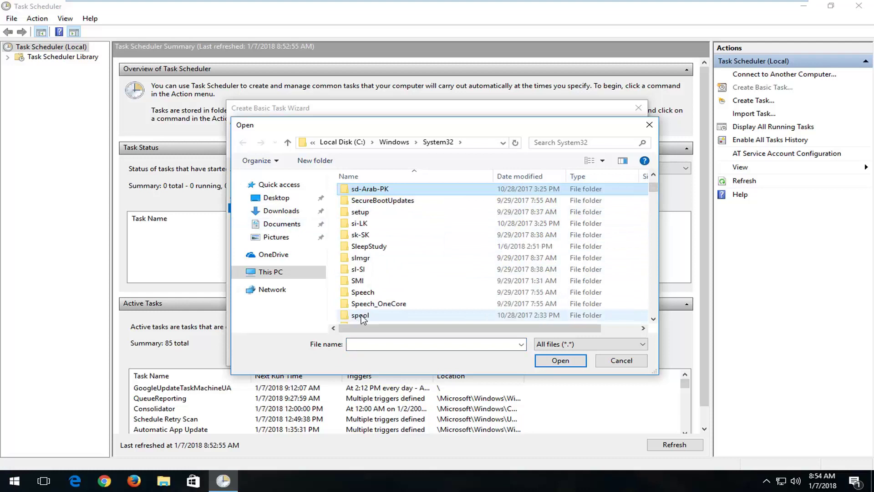
{"action": "key", "text": "h"}
{"action": "key", "text": "a"}
{"action": "key", "text": "l"}
{"action": "key", "text": "h"}
{"action": "key", "text": "u"}
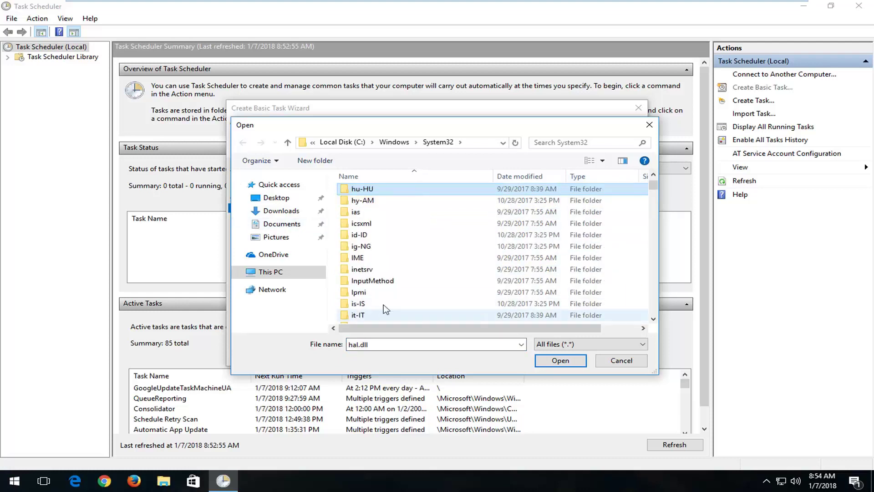
{"action": "key", "text": "alt+n"}
{"action": "scroll", "coordinate": [428, 255], "scroll_direction": "down", "scroll_amount": 6}
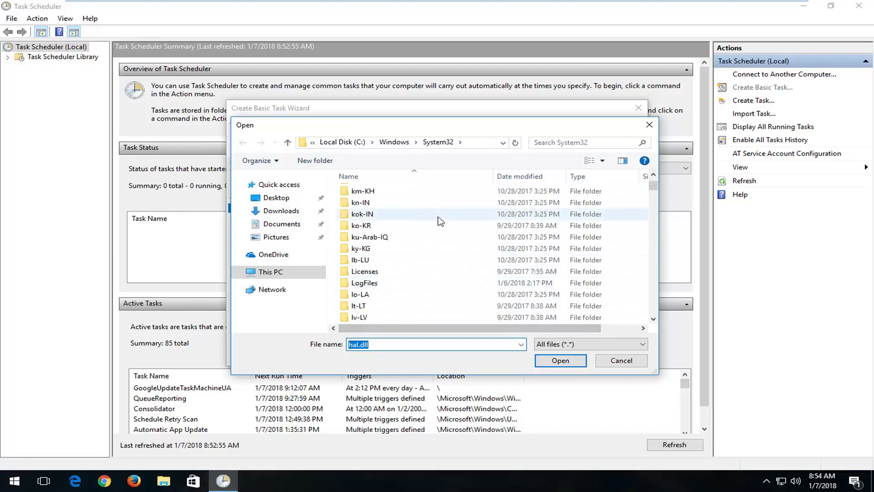
{"action": "type", "text": "shutdown"}
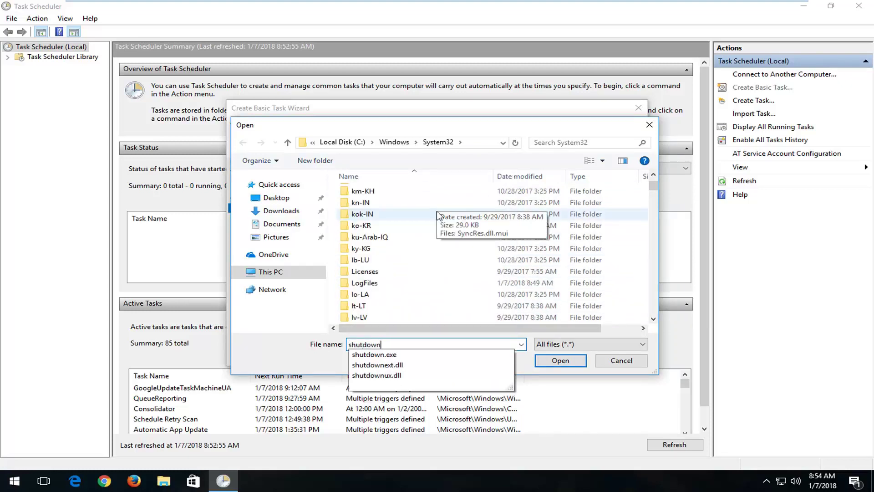
{"action": "left_click", "coordinate": [378, 354]}
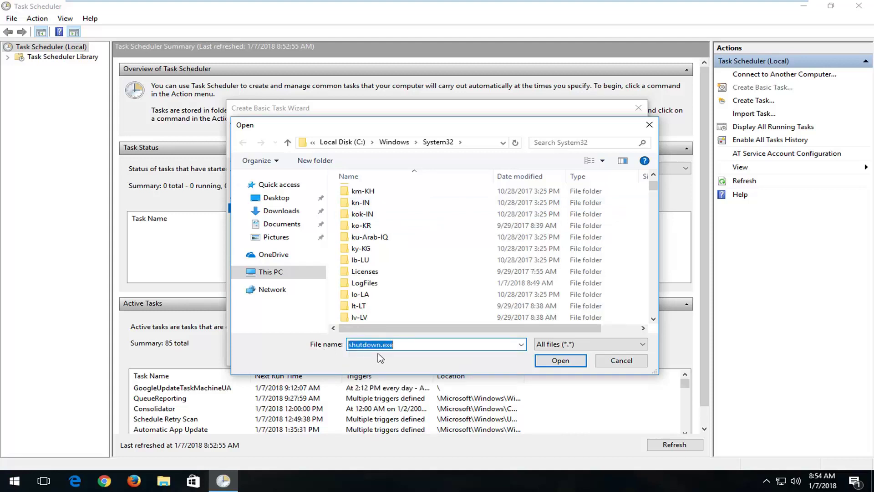
{"action": "left_click", "coordinate": [561, 360]}
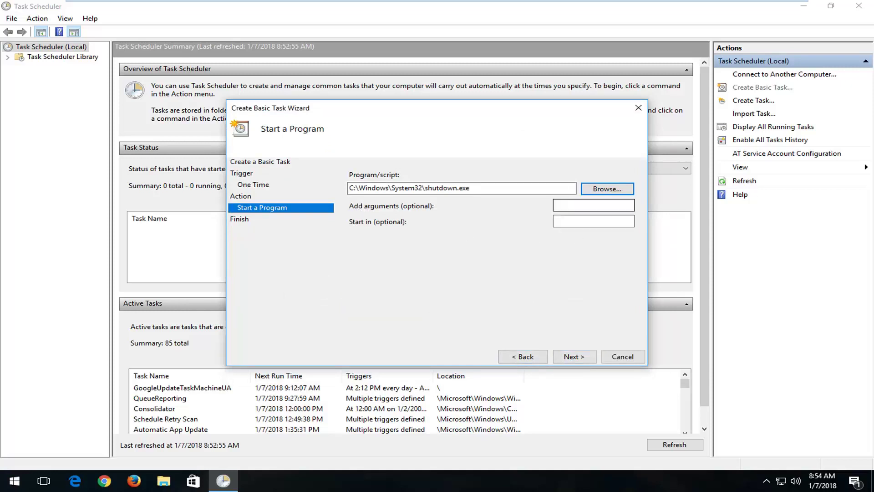
Add the arguments /s/f to shutdown.exe, review the summary and finish the task
{"action": "left_click", "coordinate": [579, 205]}
{"action": "type", "text": "/"}
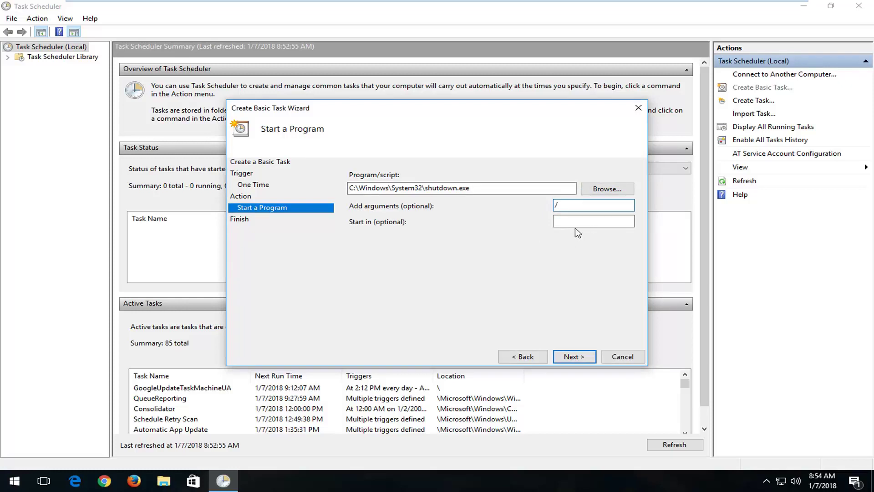
{"action": "type", "text": "s/f"}
{"action": "left_click", "coordinate": [572, 361]}
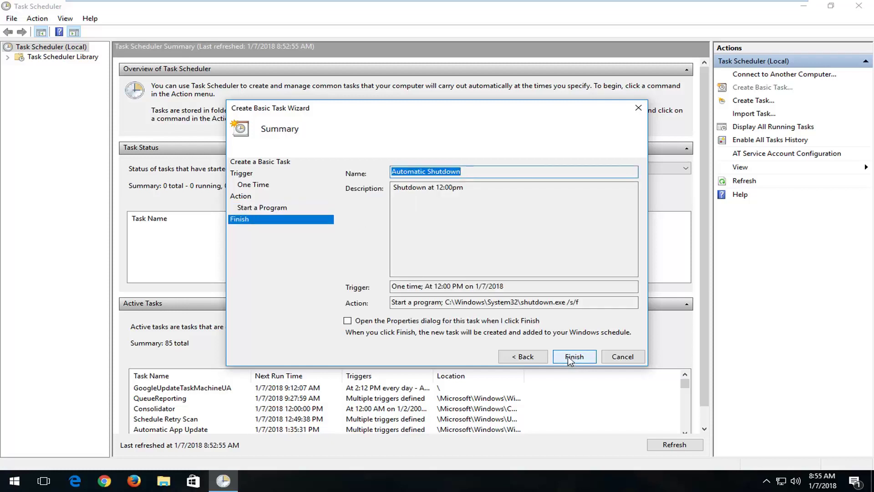
{"action": "left_click", "coordinate": [573, 357]}
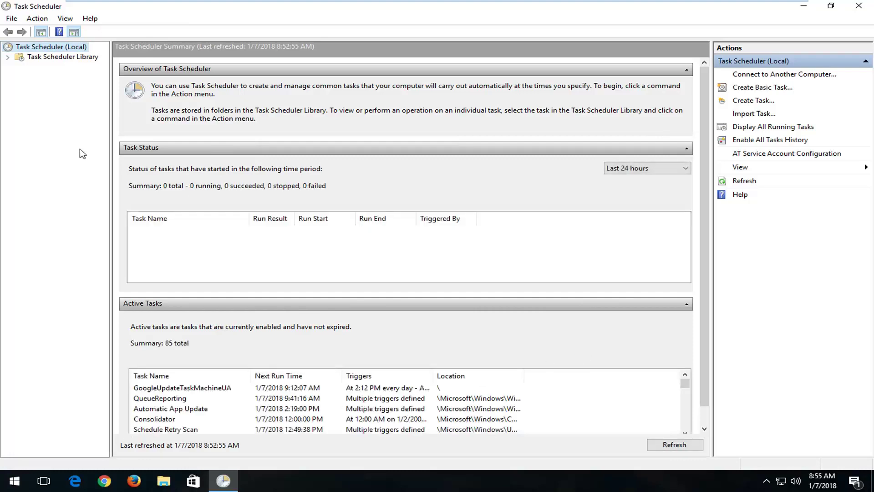
Find Automatic Shutdown in the Task Scheduler Library, widen the Name column, then close Task Scheduler
{"action": "left_click", "coordinate": [71, 58]}
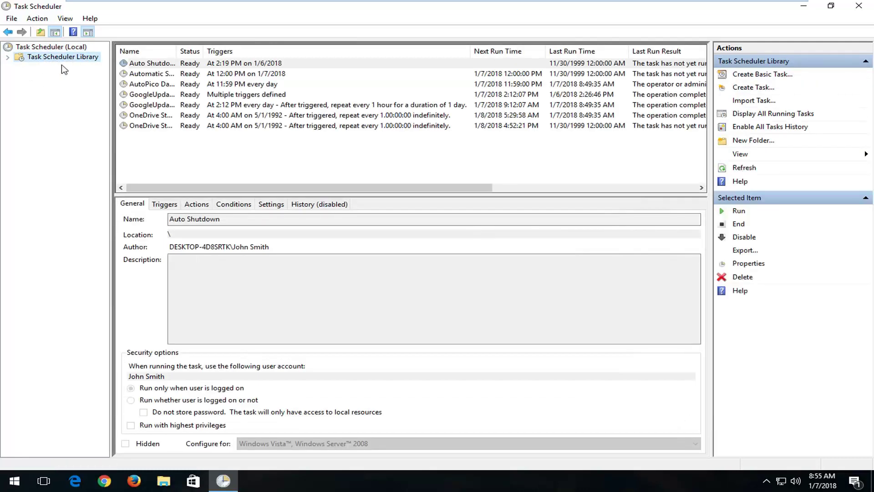
{"action": "left_click", "coordinate": [206, 75]}
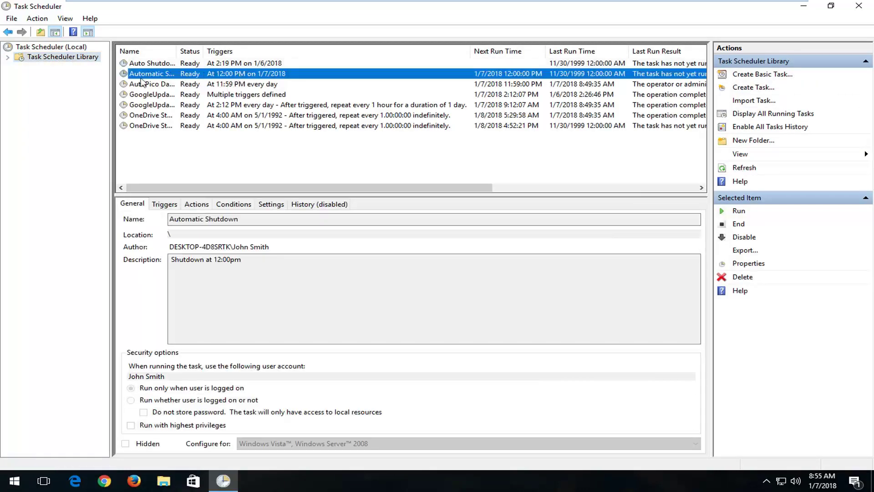
{"action": "left_click_drag", "start_coordinate": [177, 51], "coordinate": [233, 51]}
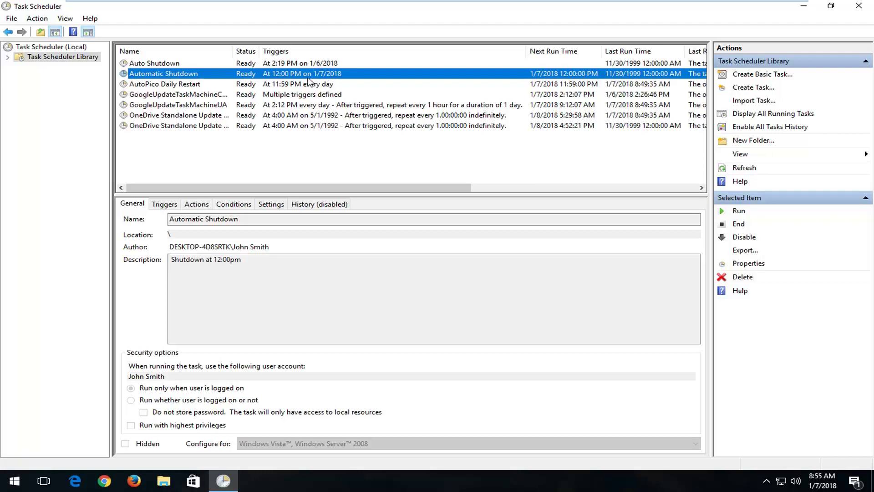
{"action": "left_click", "coordinate": [859, 7]}
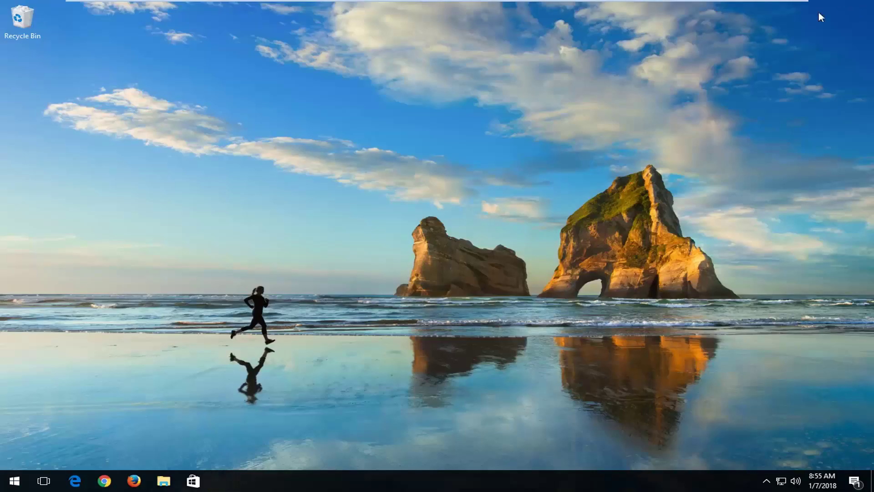